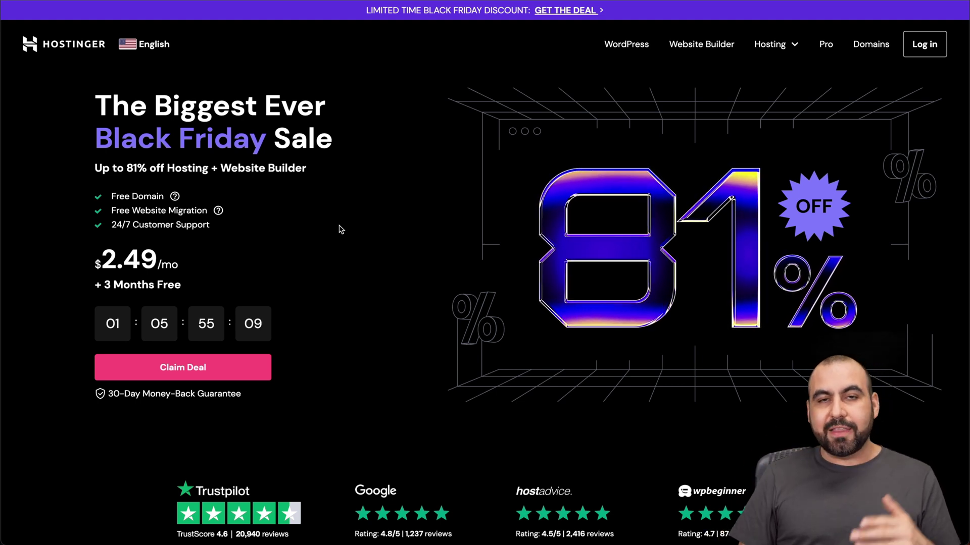
- Go to the VPS Hosting page and scroll to the KVM plans, priced $5.99–$21.99/mo
click(769, 44)
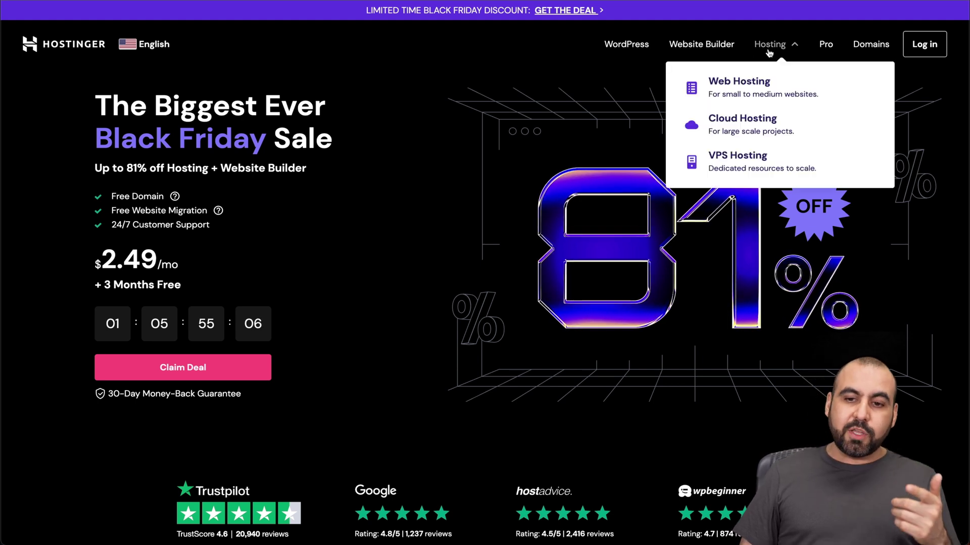
click(725, 168)
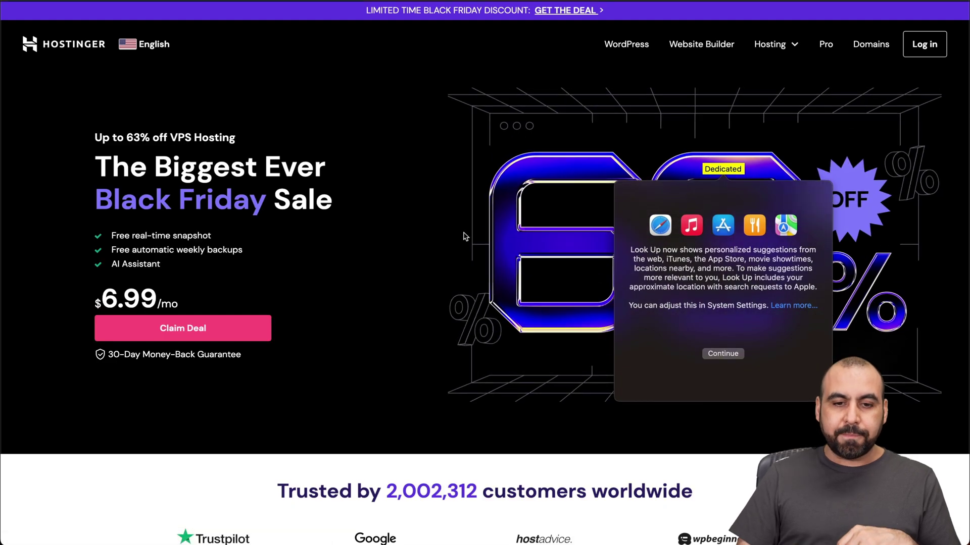
scroll(437, 259, down, 10)
scroll(437, 258, down, 2)
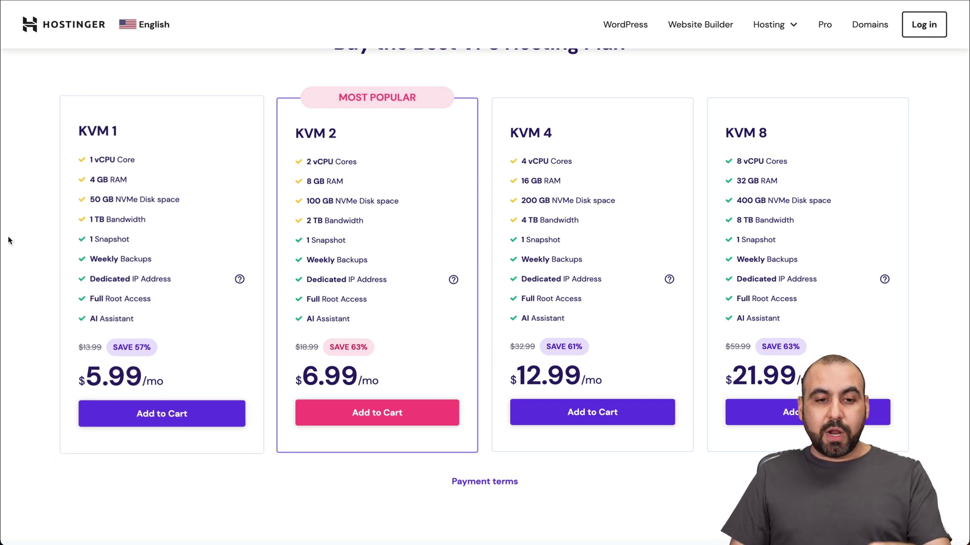
- Add the KVM 2 plan to the cart with a 24-month billing period
click(375, 417)
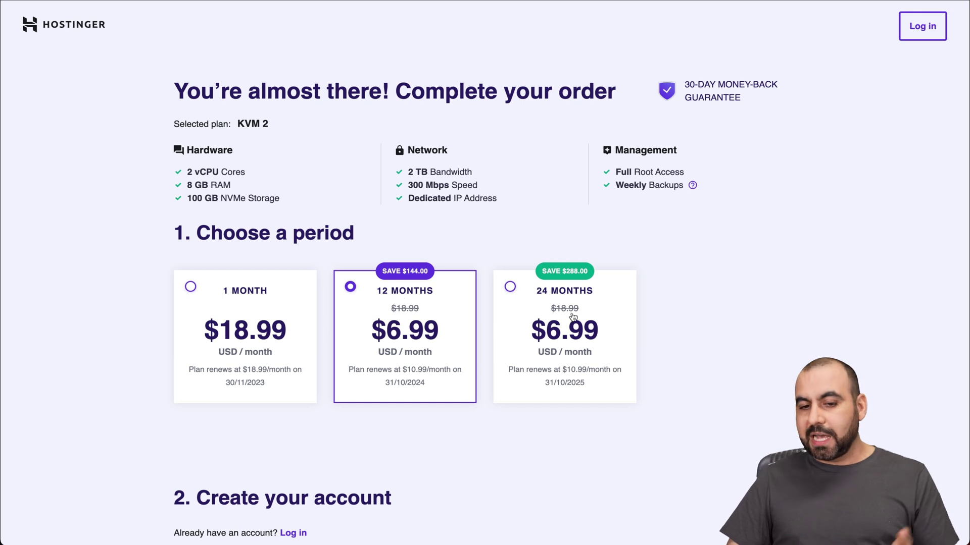
click(573, 316)
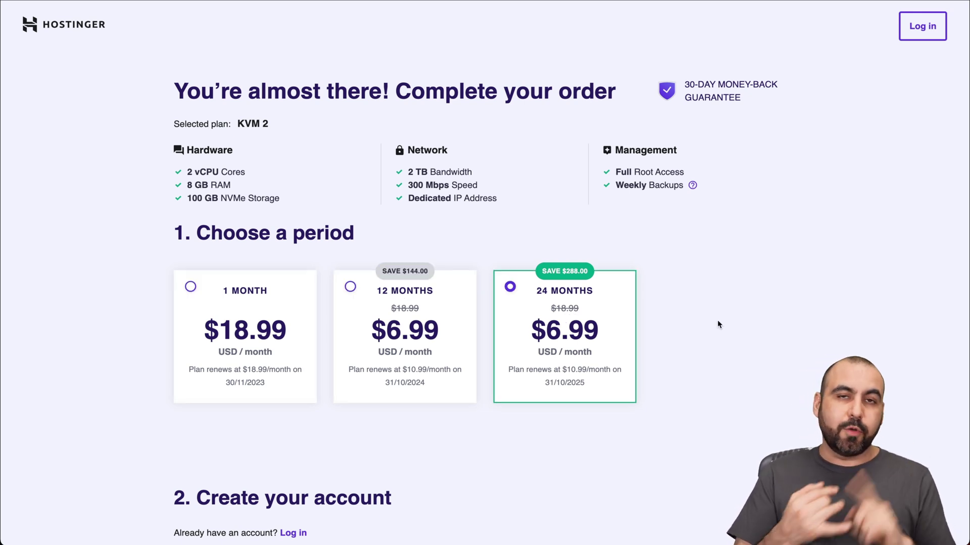
scroll(717, 322, down, 3)
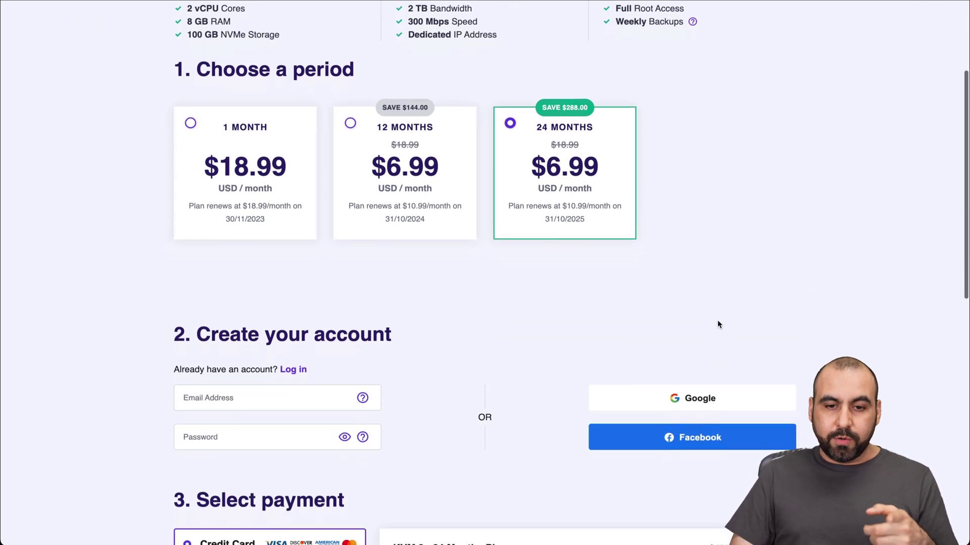
scroll(717, 322, down, 10)
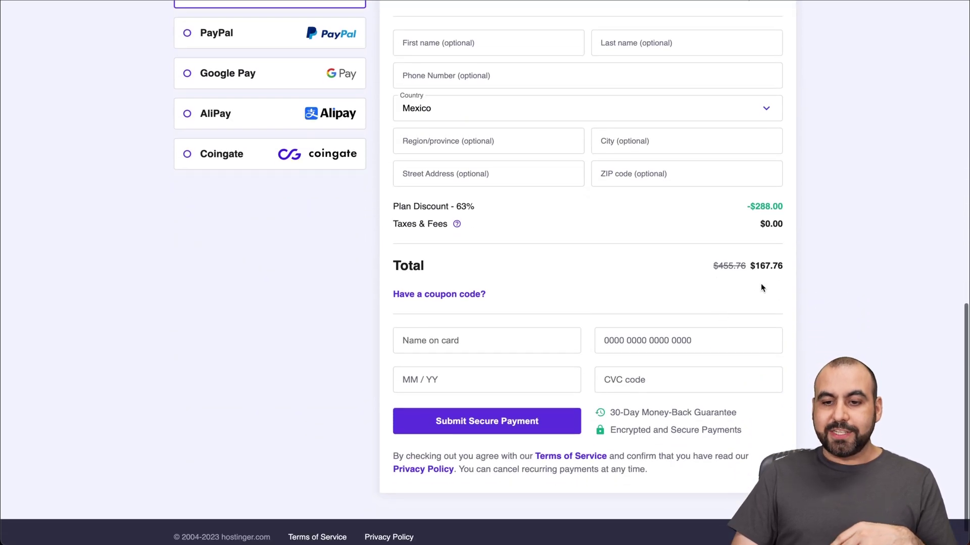
- Apply the coupon code SAASMASTER to the order
click(469, 295)
click(469, 318)
text(SAASMAS)
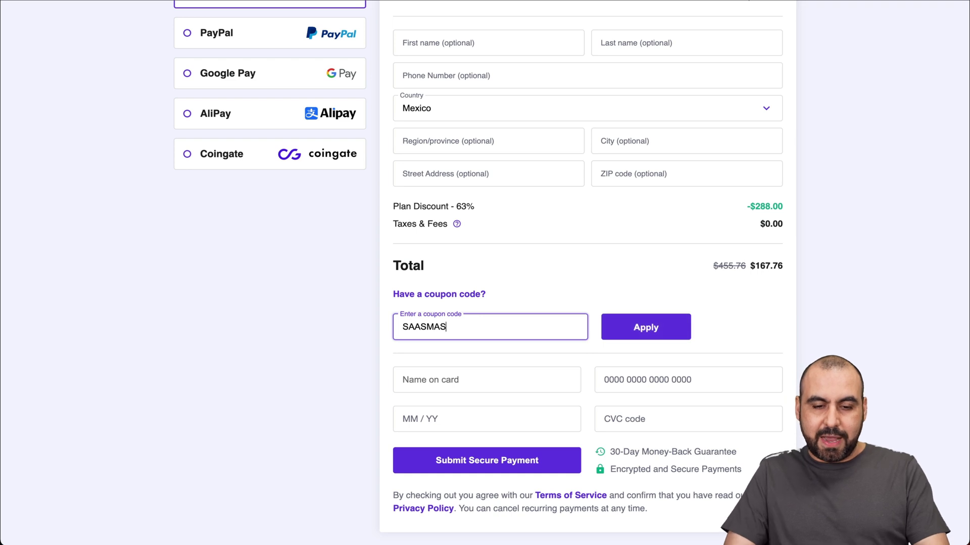
text(TER)
click(671, 327)
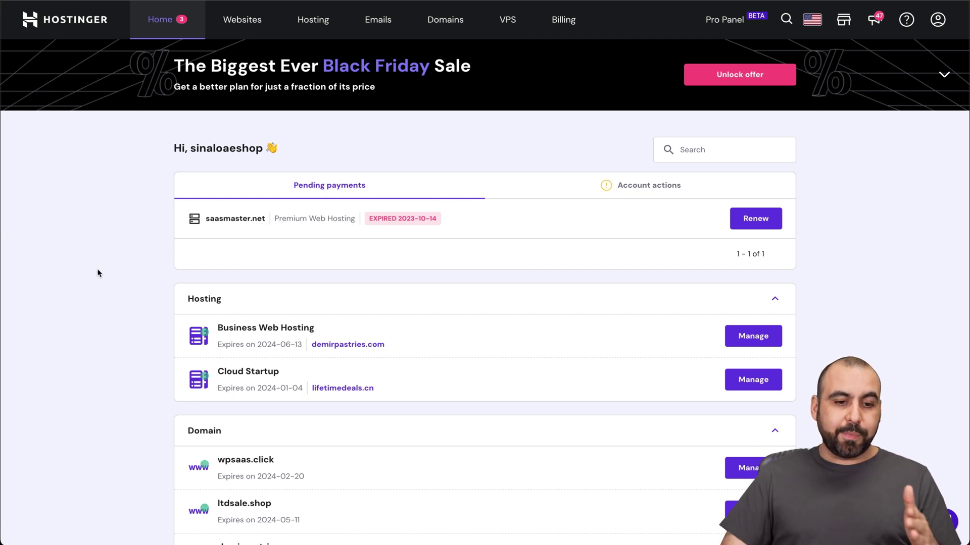
- Open Manage for the srv391893.hstgr.cloud VPS from the hPanel home page
scroll(265, 318, down, 5)
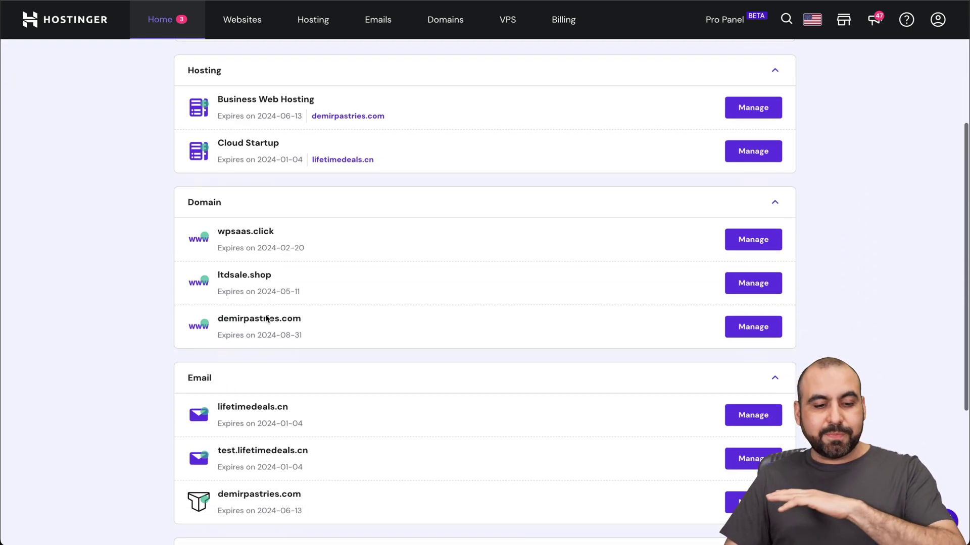
scroll(265, 313, down, 3)
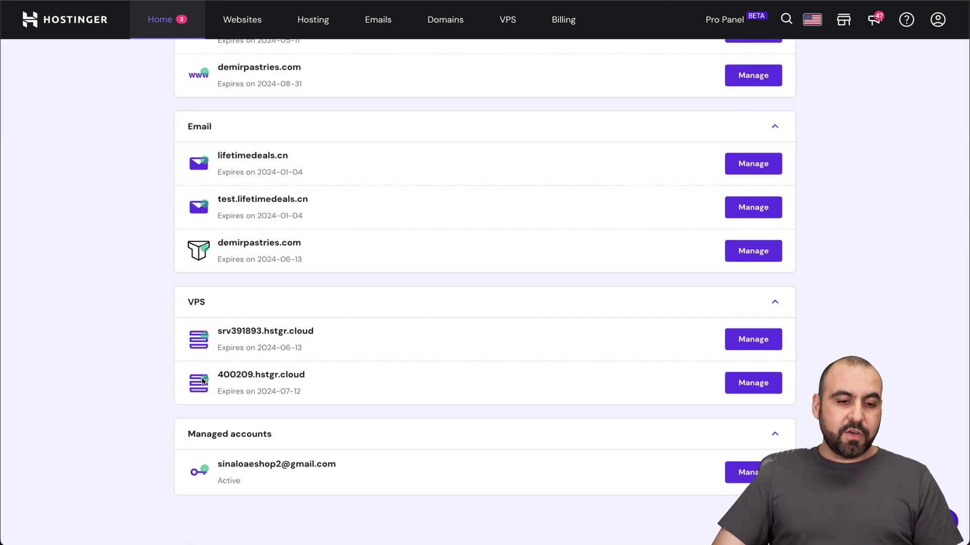
click(744, 340)
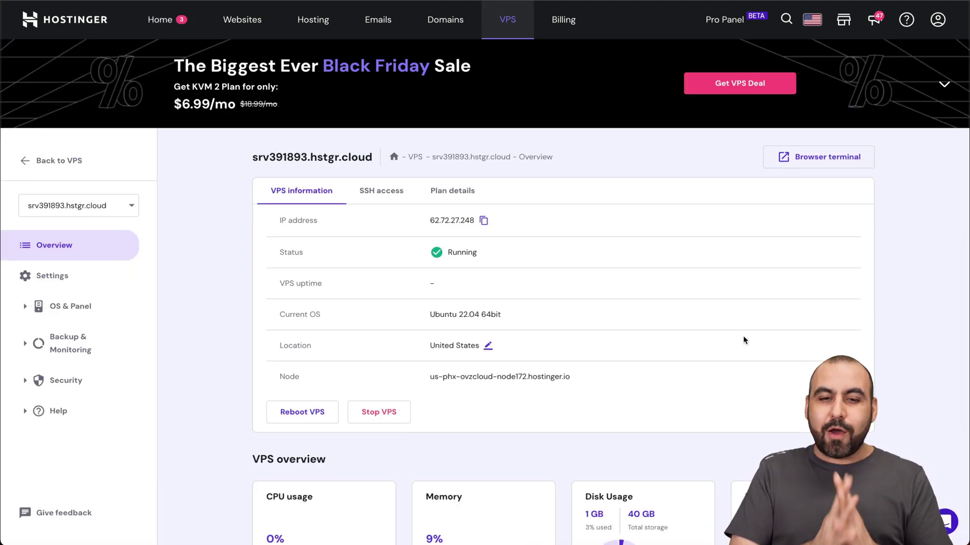
- Open Help > AI Assistant and ask which VPS managers are best for this server
click(57, 413)
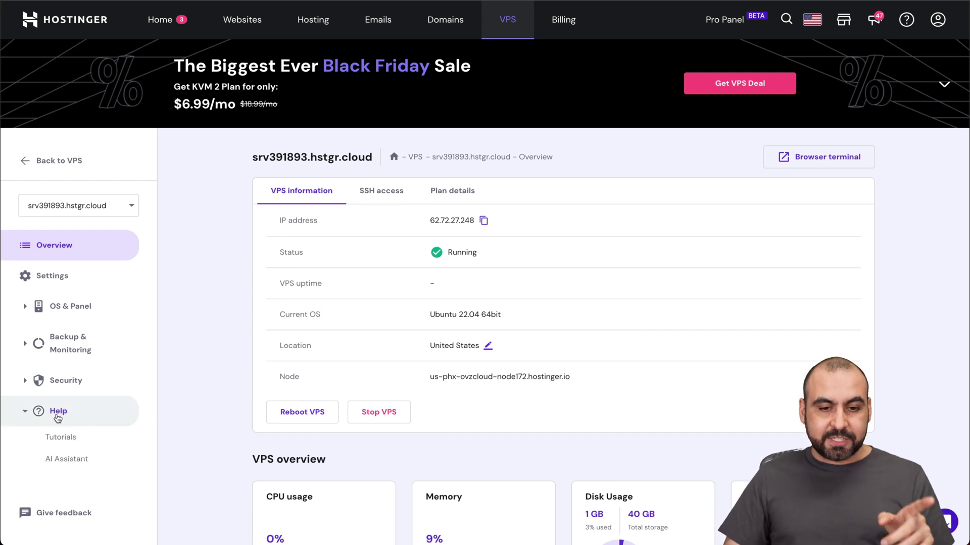
click(59, 462)
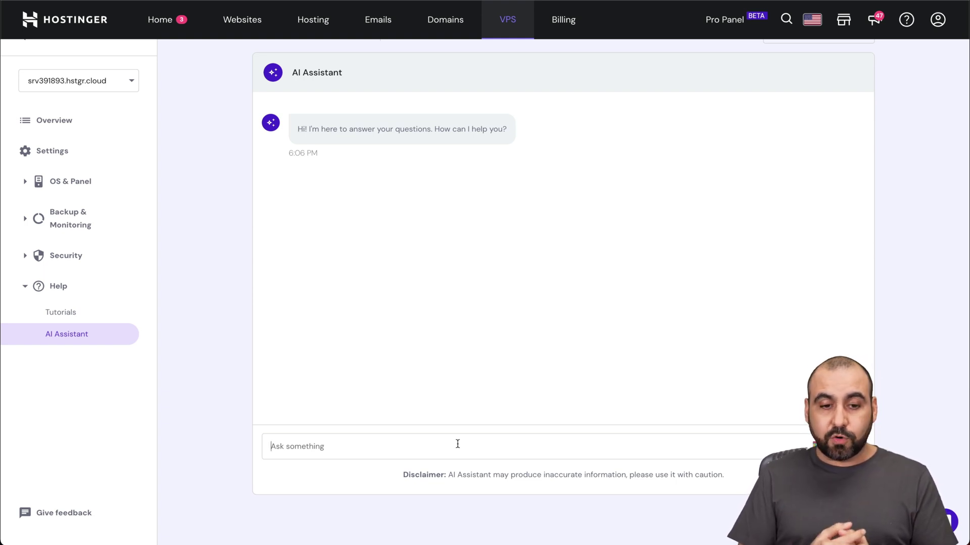
text(What are the best VPS managers I can use for my VPS)
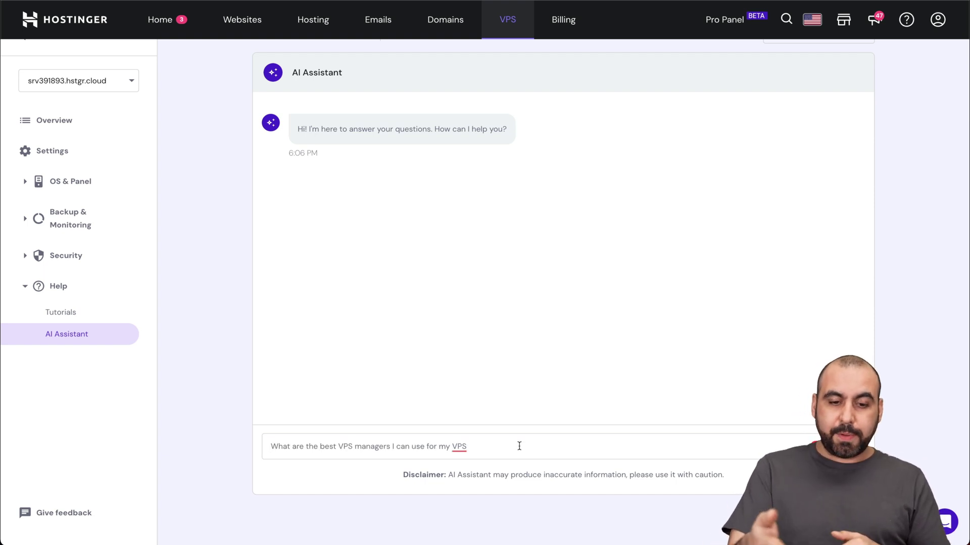
key(Return)
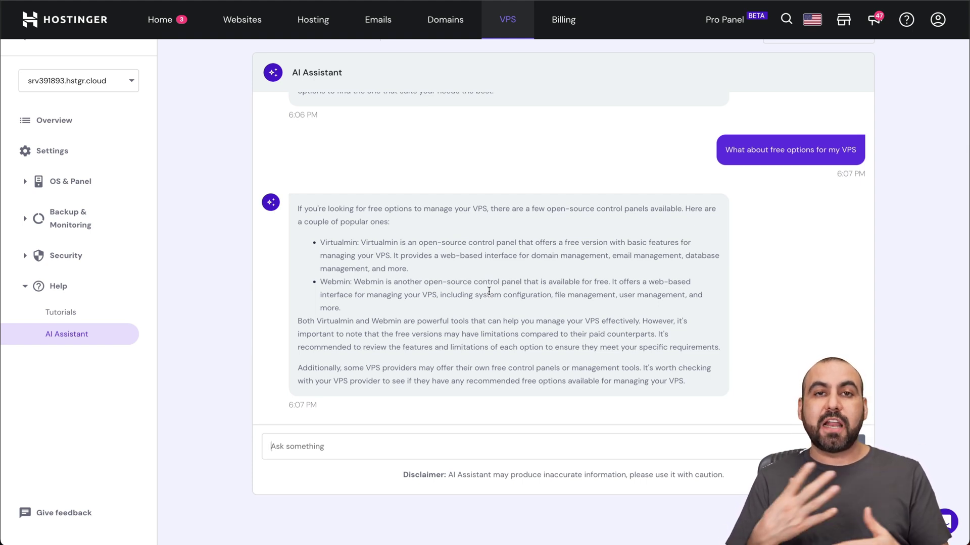
- Ask the assistant 'What is IP for the VPS' and highlight the returned IP 62.72.27.248
text(W)
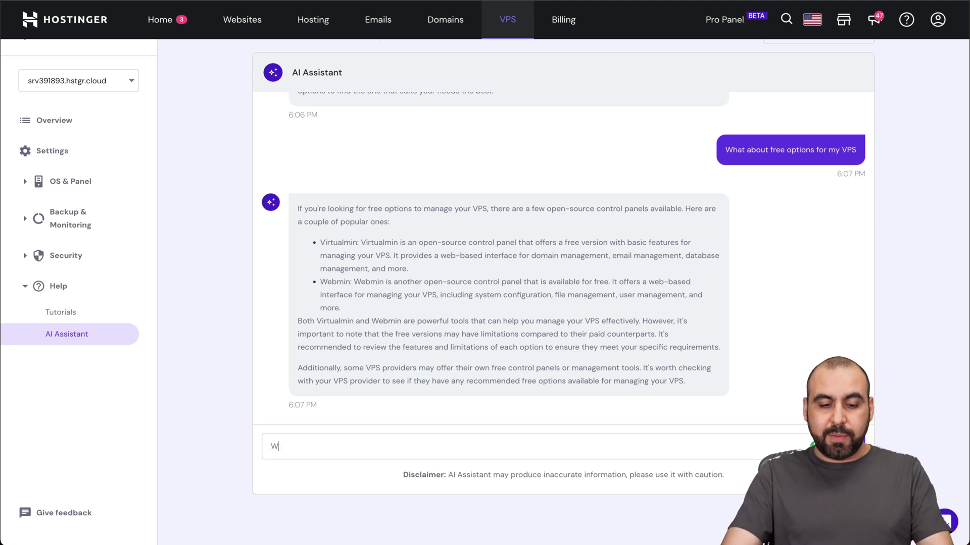
text(hat is IP)
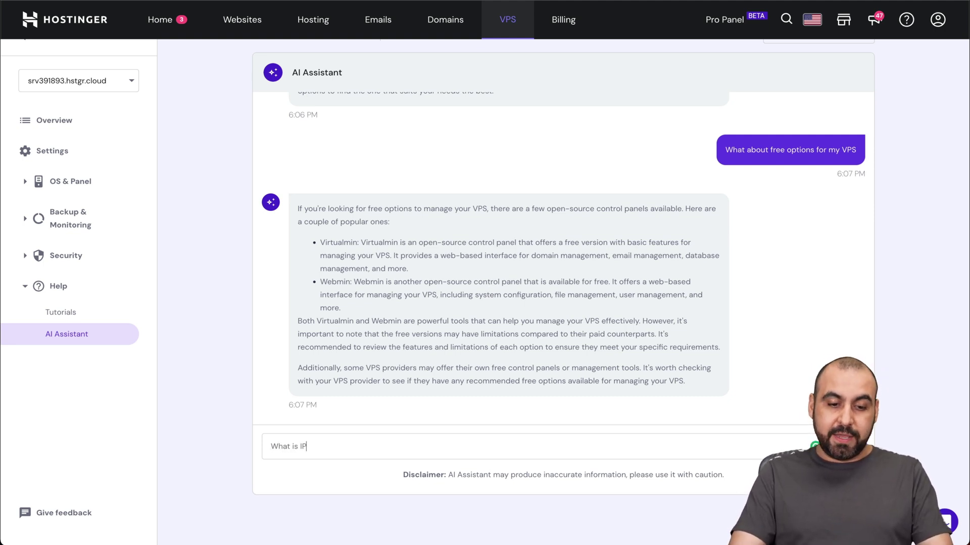
text( for the VPS)
key(Return)
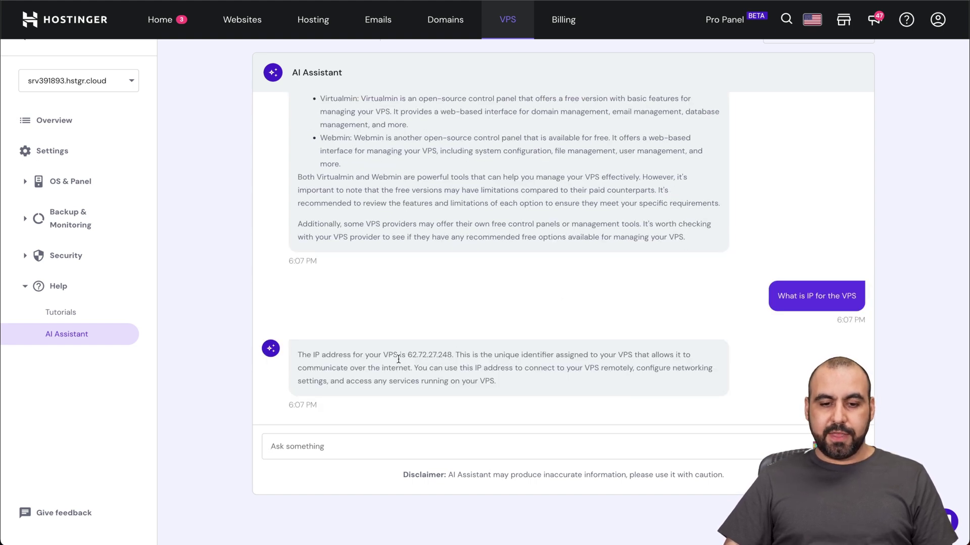
drag(406, 355, 451, 355)
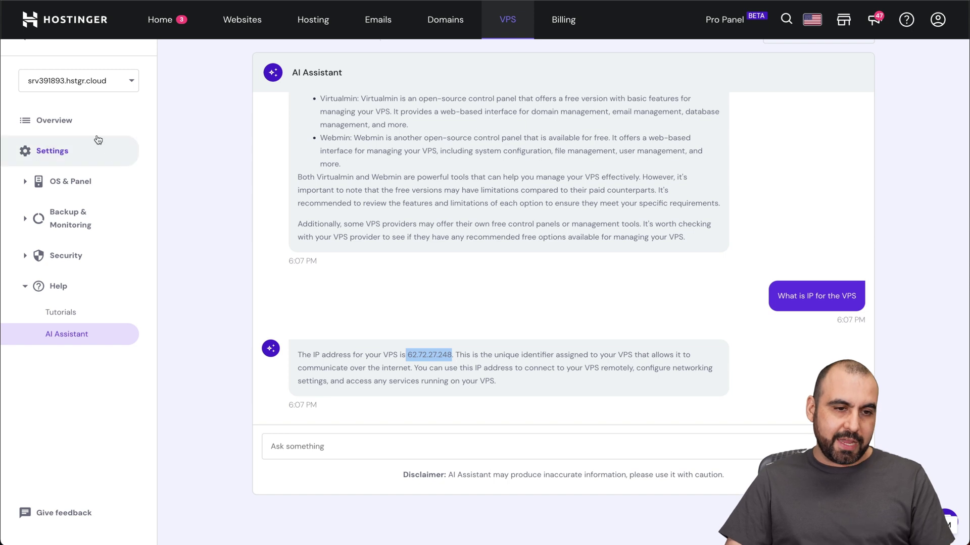
- Compare it with the IP address on the VPS Overview, then return to the AI Assistant
click(53, 120)
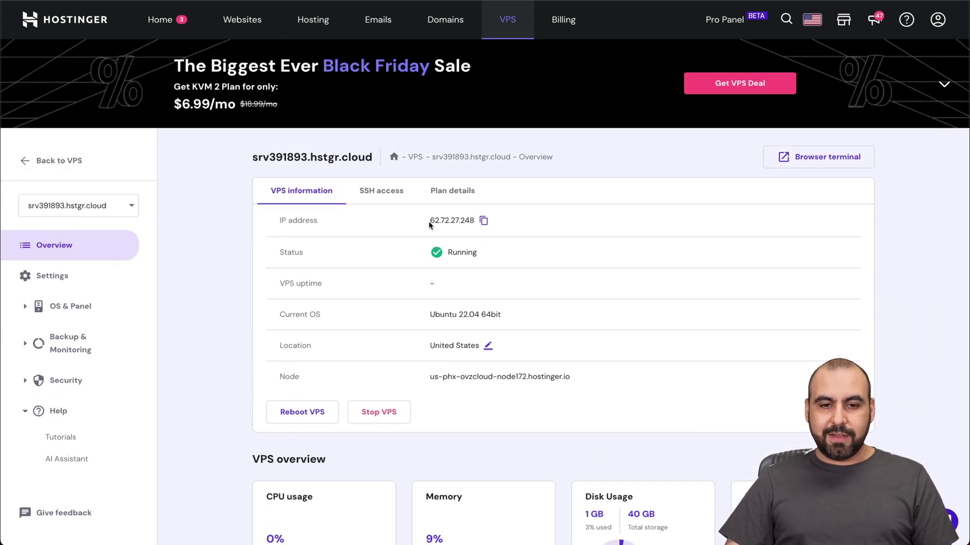
drag(430, 221, 475, 221)
click(472, 221)
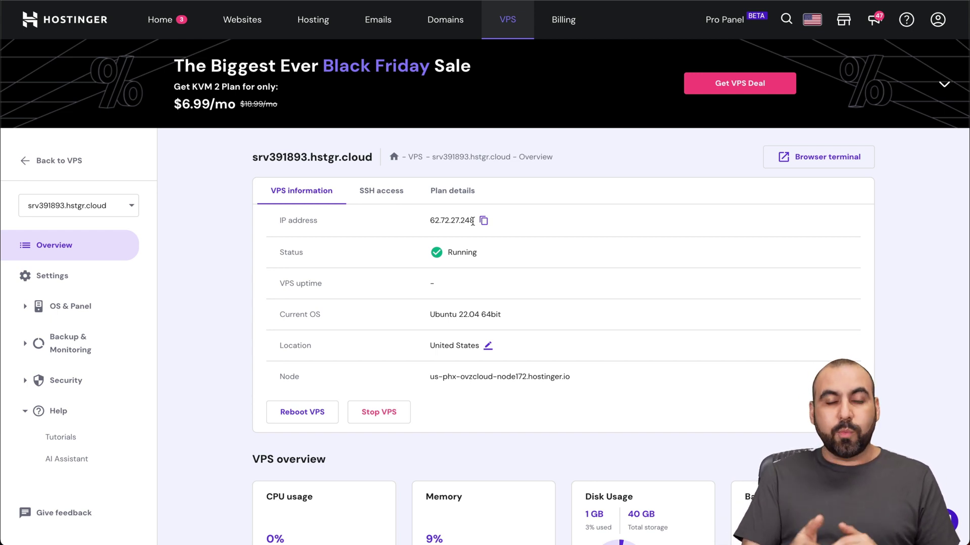
scroll(155, 352, down, 2)
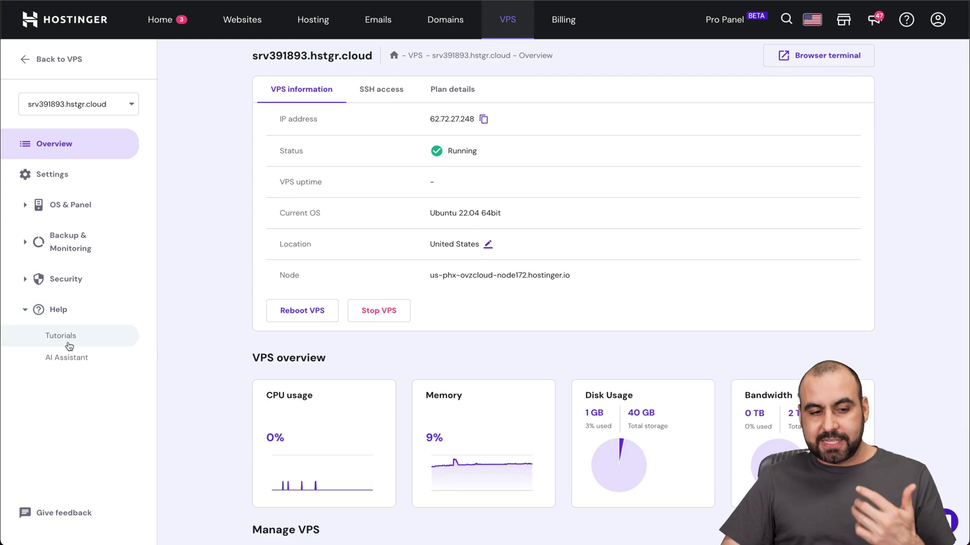
click(74, 359)
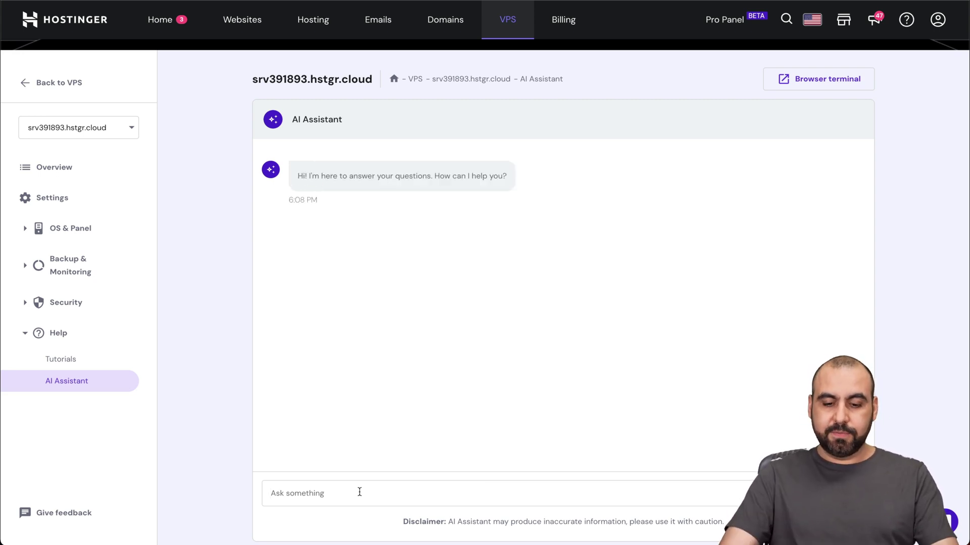
- Paste and send the question asking why the VPS disconnected from cPanel
text(My VPS disconnected from Cpanel. What could be the issue?)
key(Return)
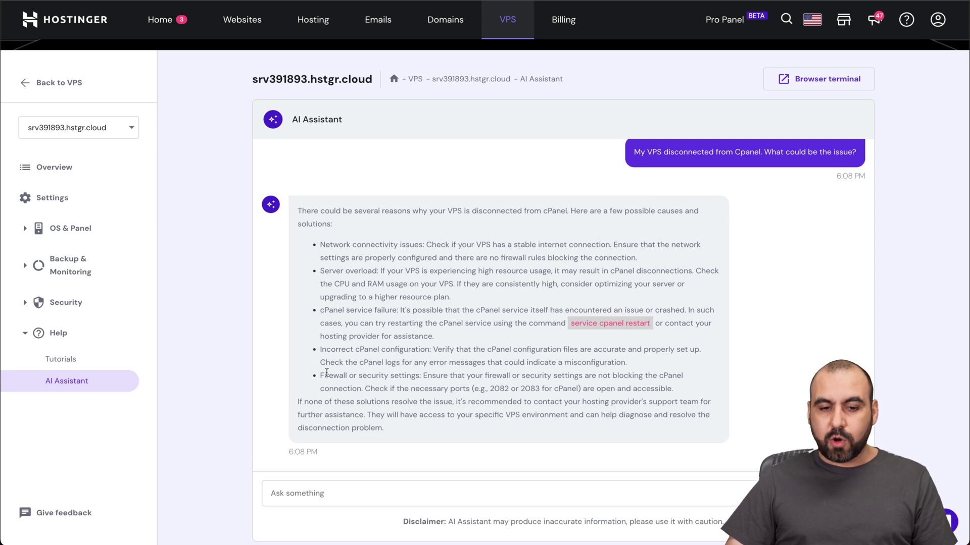
click(393, 499)
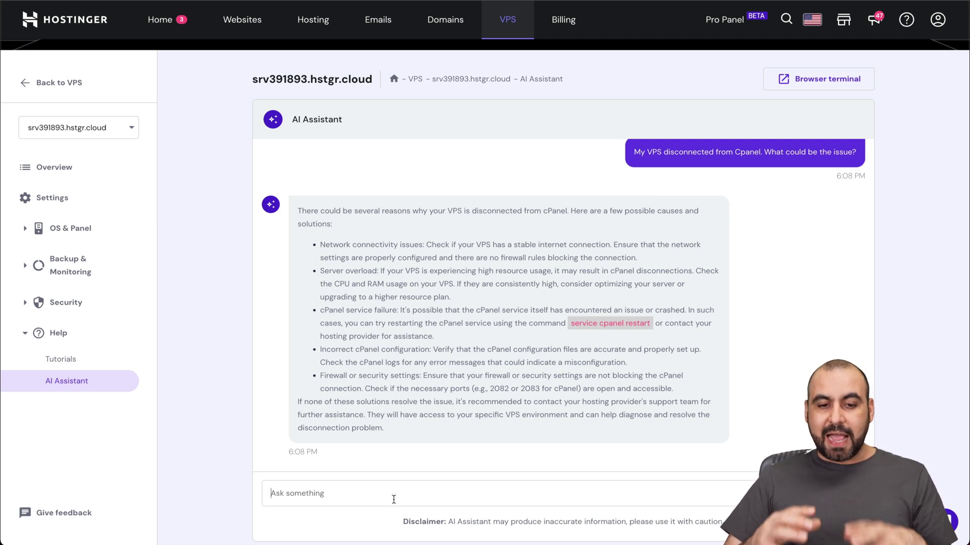